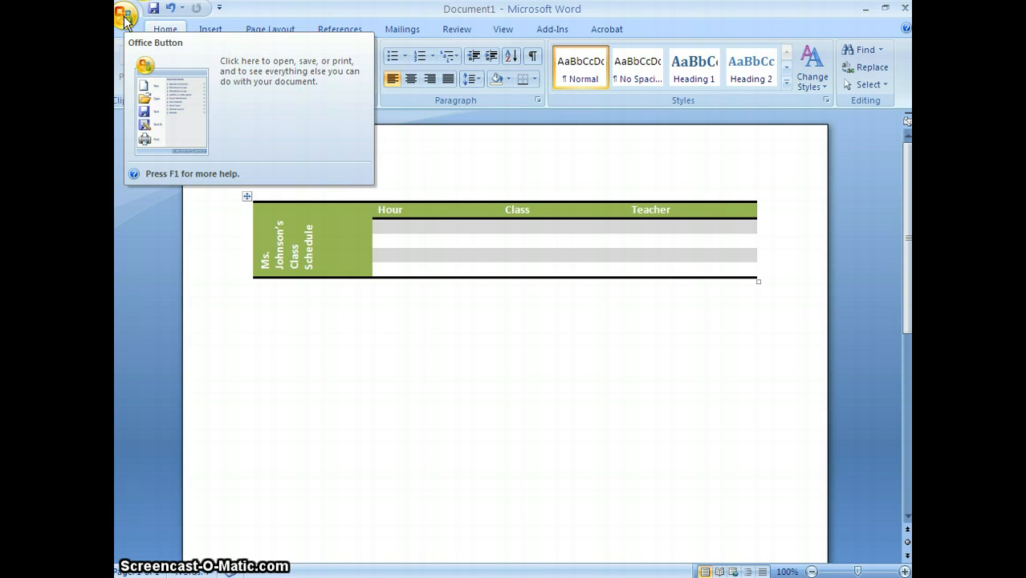
Create a new blank document
click(125, 18)
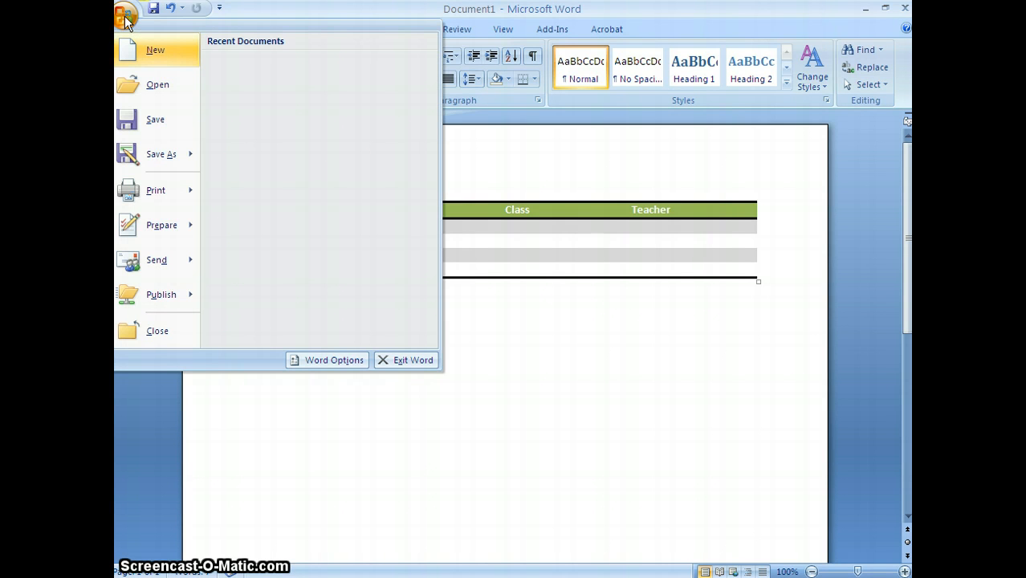
click(148, 51)
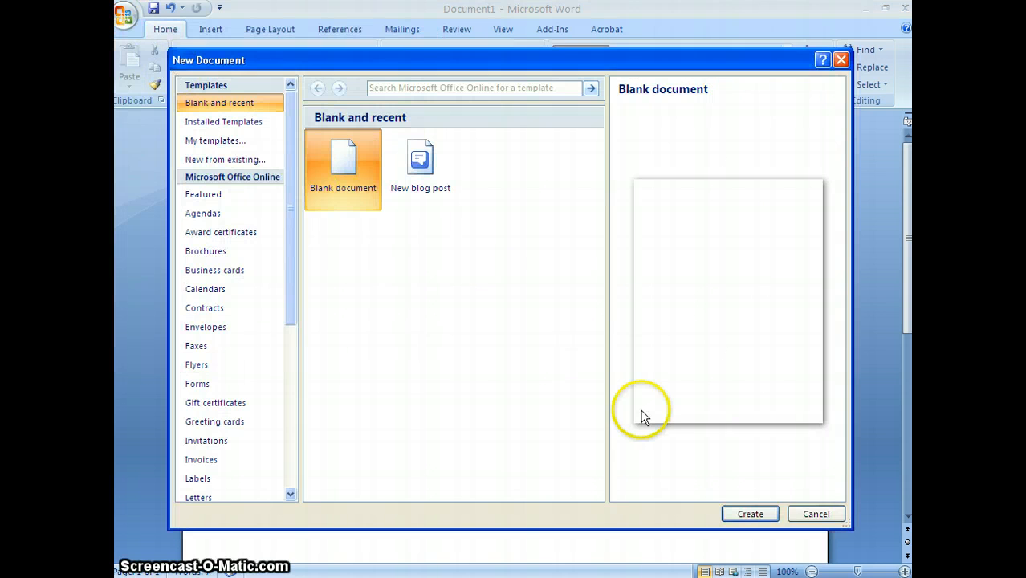
click(758, 514)
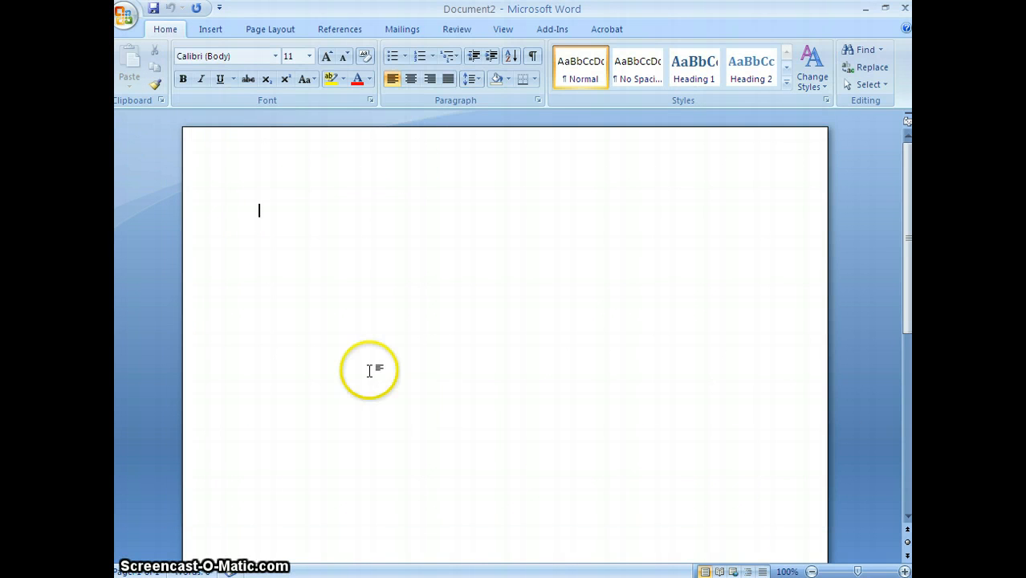
Insert a table with three columns and five rows at the start of the document
click(207, 30)
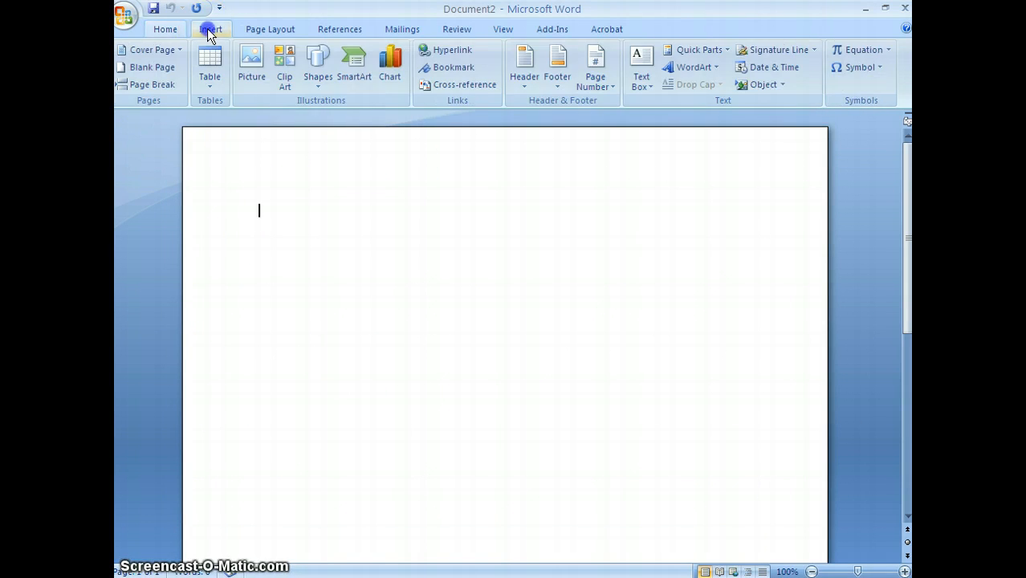
click(211, 87)
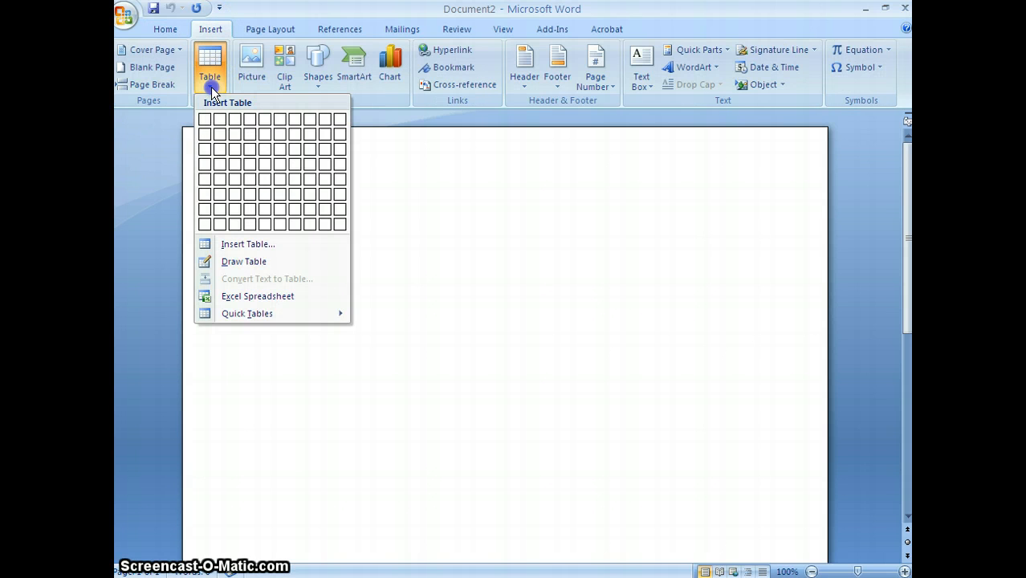
click(234, 179)
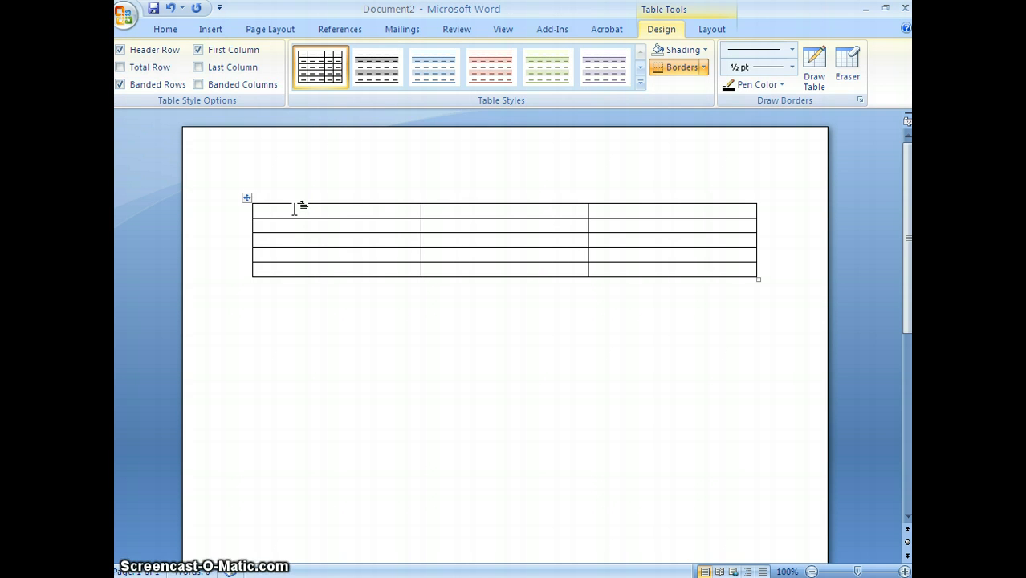
Fill the table's header row with the column headings Hour, Class and Teacher
text(Ho)
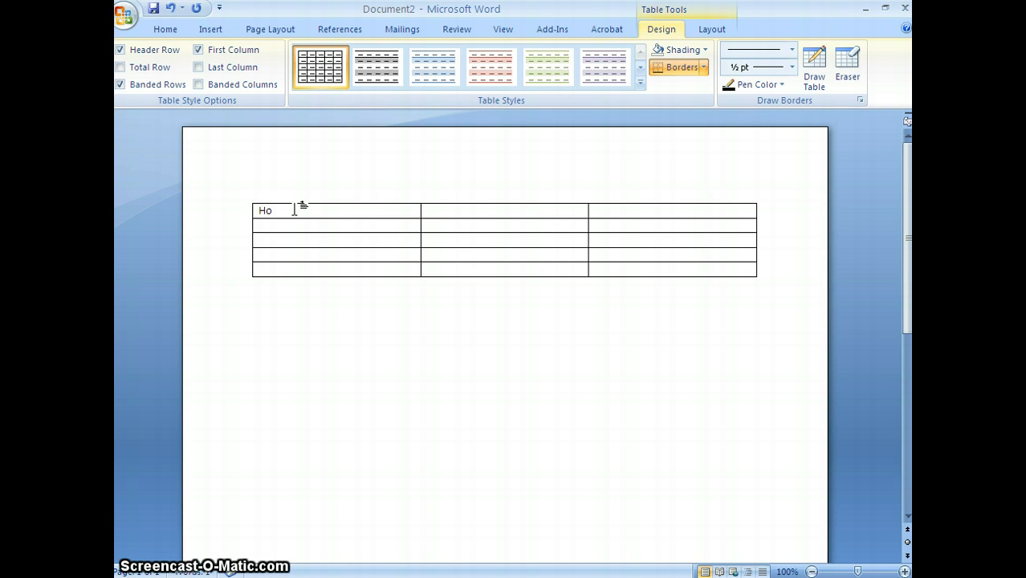
text(ur)
key(Tab)
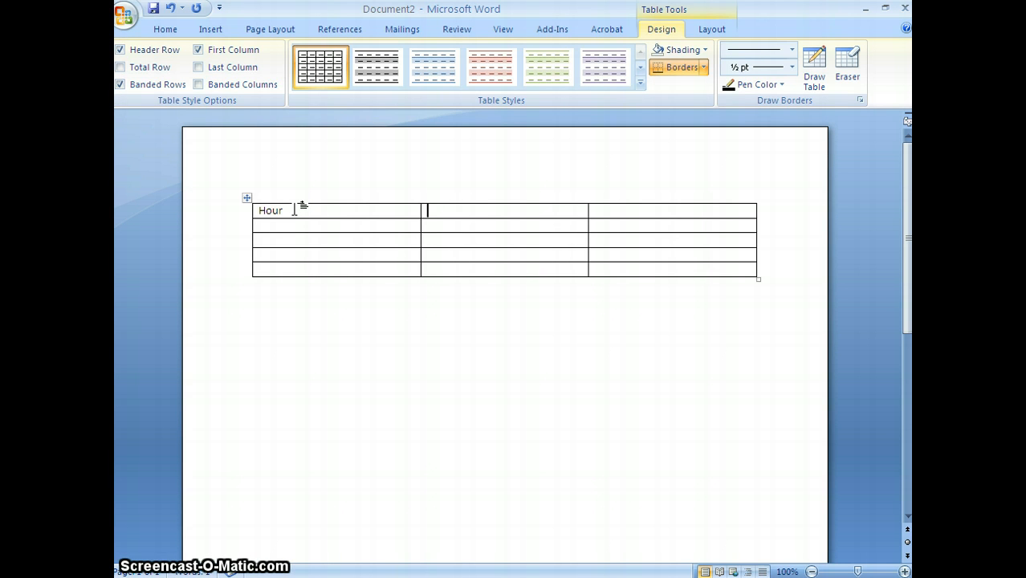
text(Class)
key(Tab)
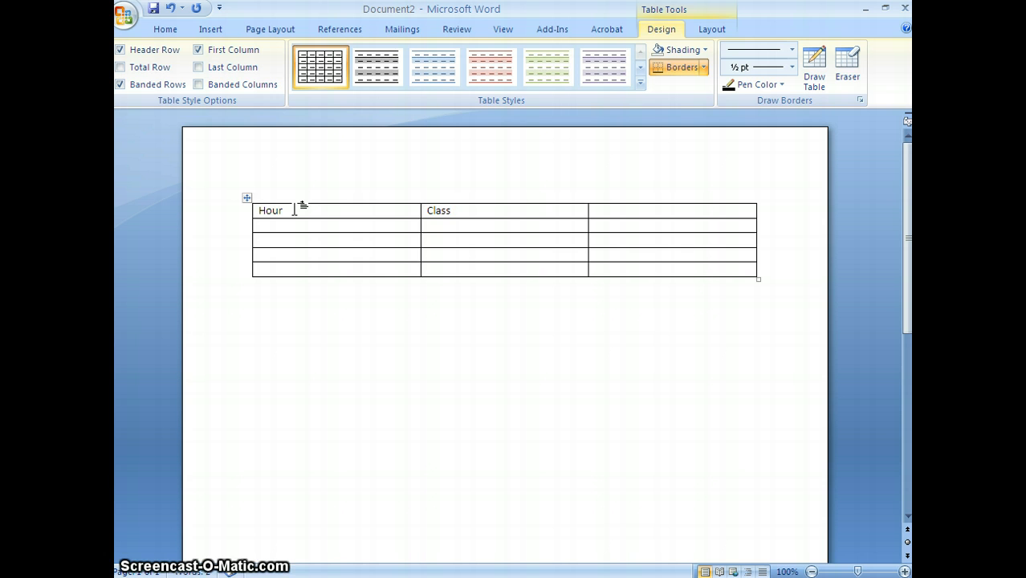
text(Teacher)
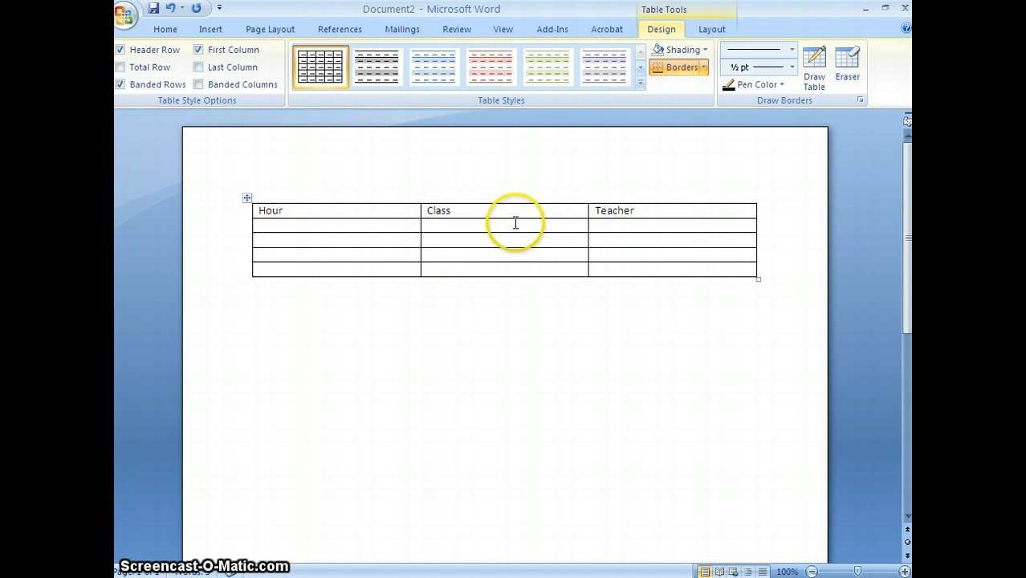
Insert an empty column to the left of the Hour column
click(259, 210)
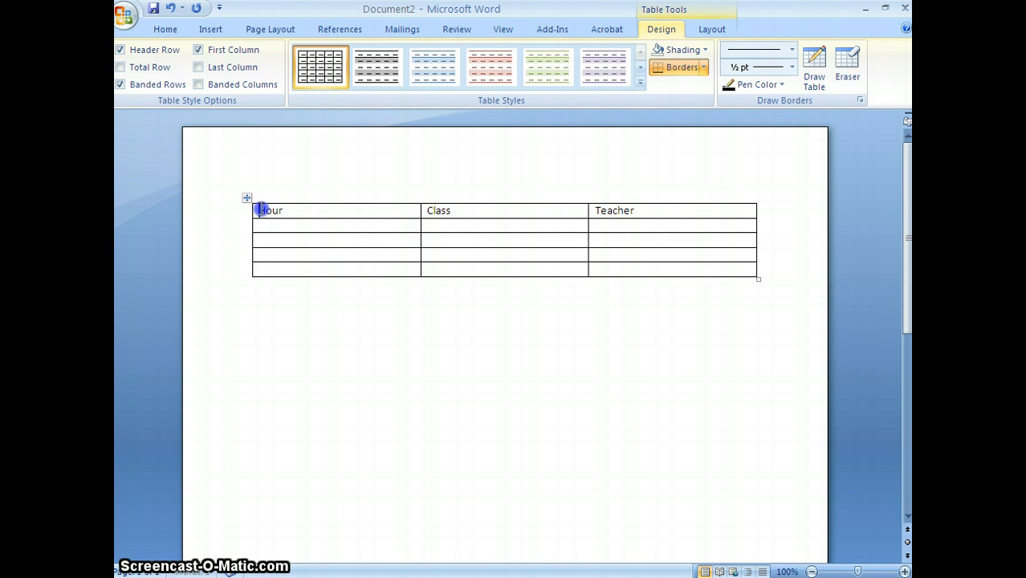
drag(258, 210, 286, 273)
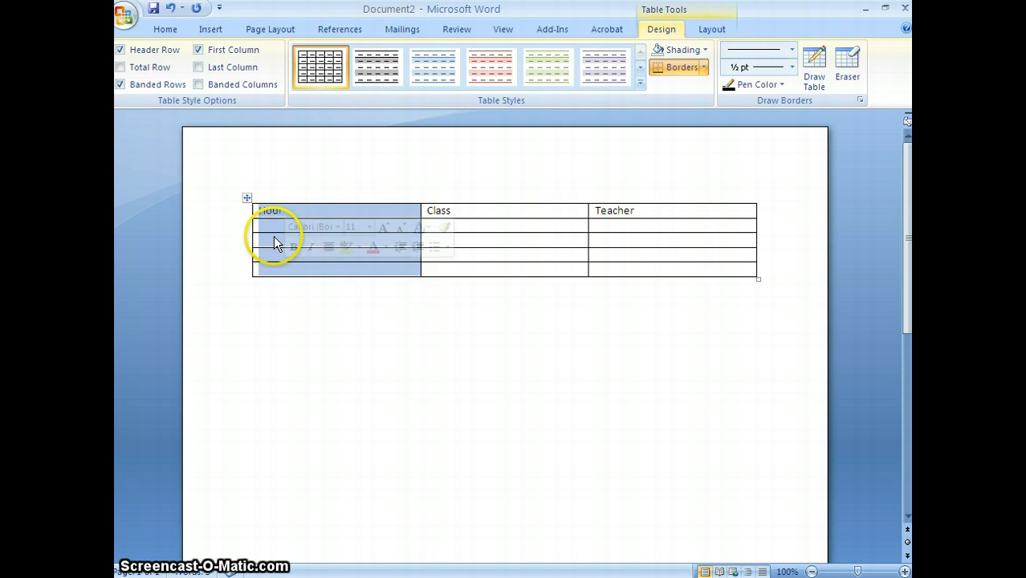
right_click(275, 240)
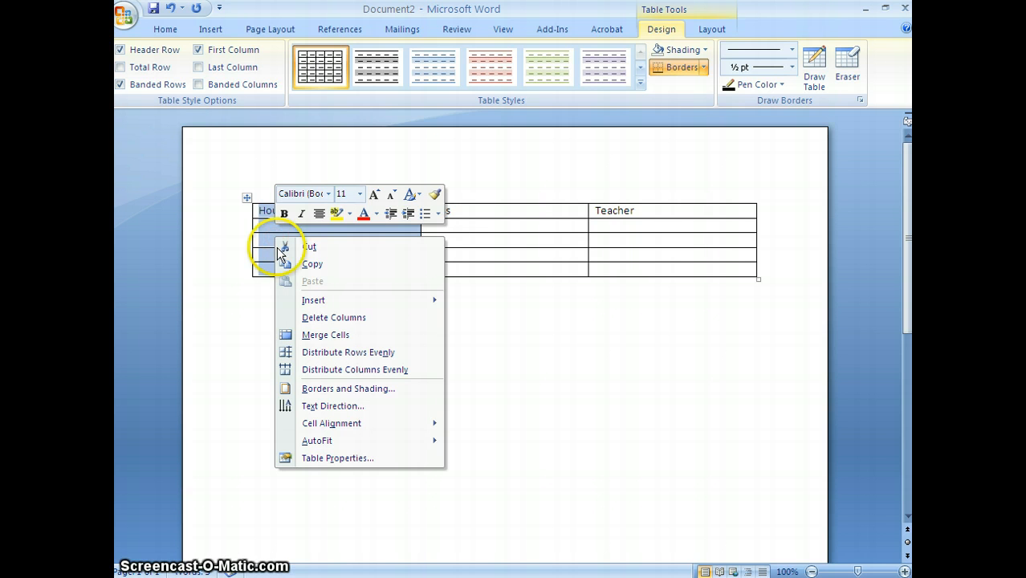
mouse_move(302, 300)
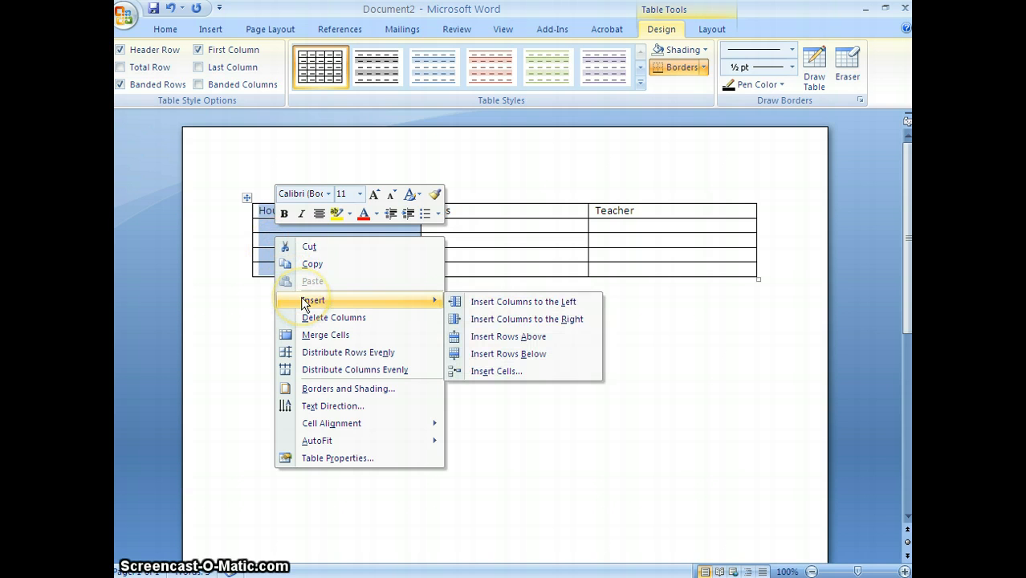
click(504, 306)
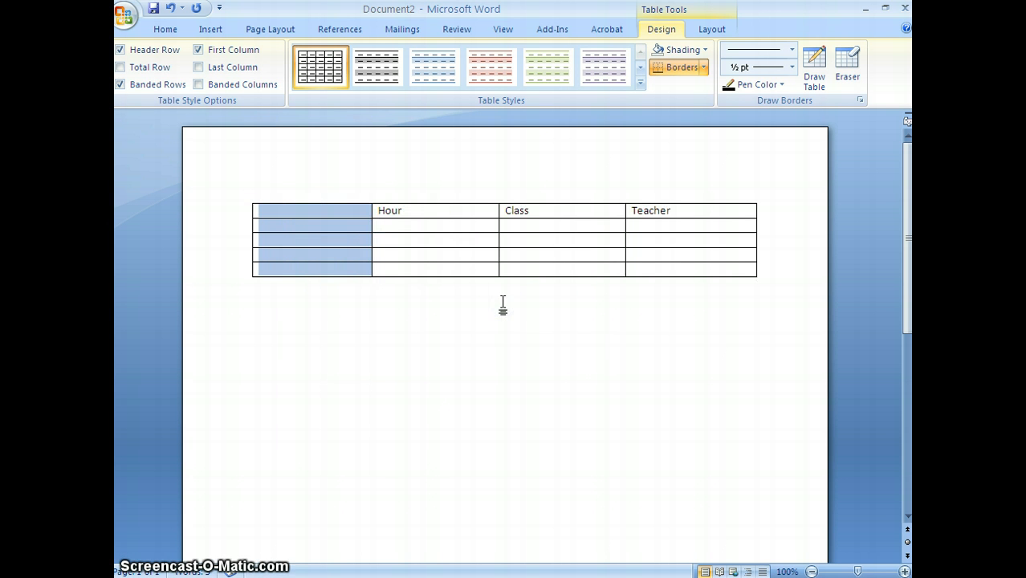
Merge all cells of the new first column into one cell
right_click(319, 255)
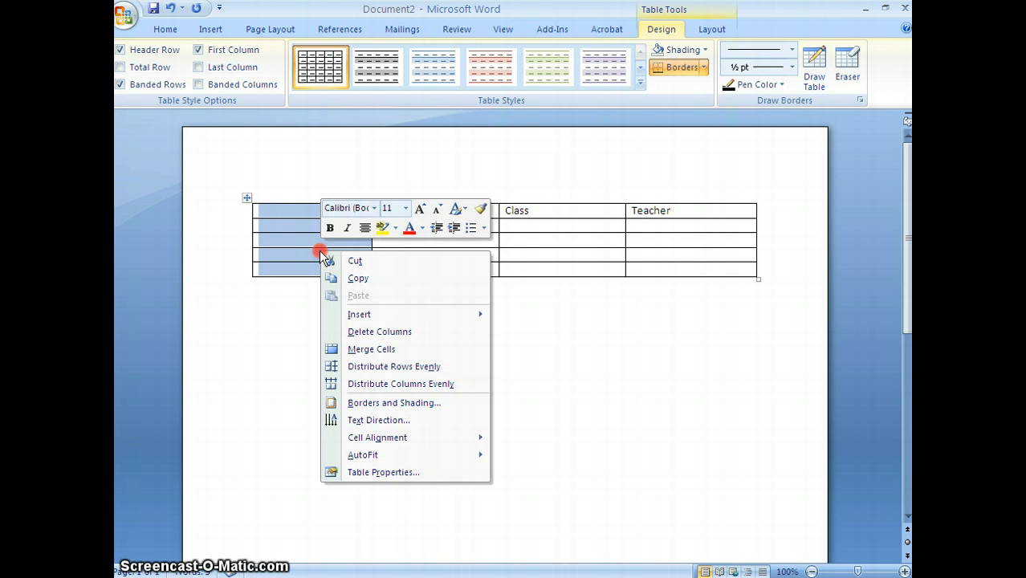
click(372, 351)
click(372, 351)
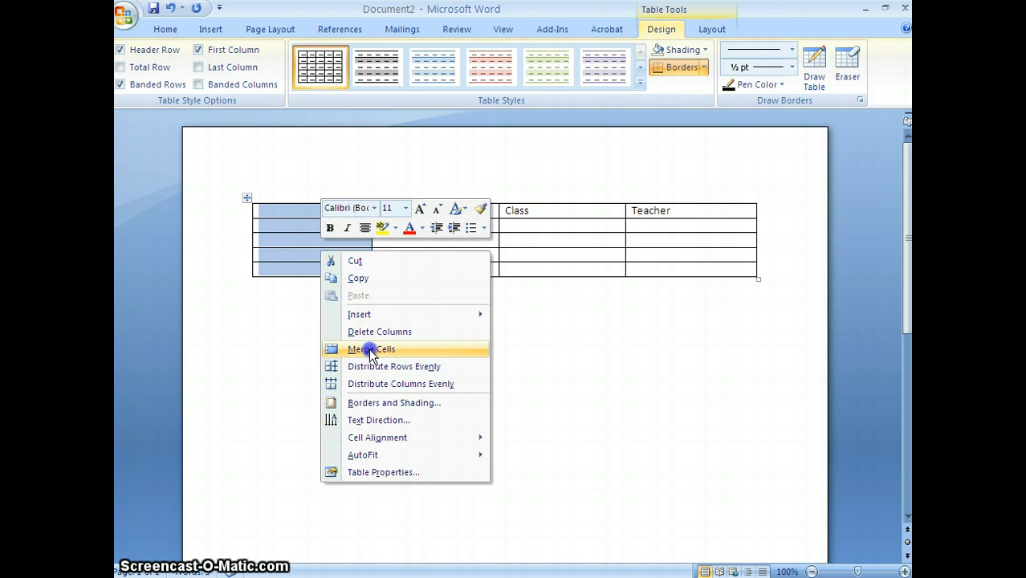
Enter the teacher's name in possessive form followed by "Class Schedule" as the title in the merged cell
click(308, 233)
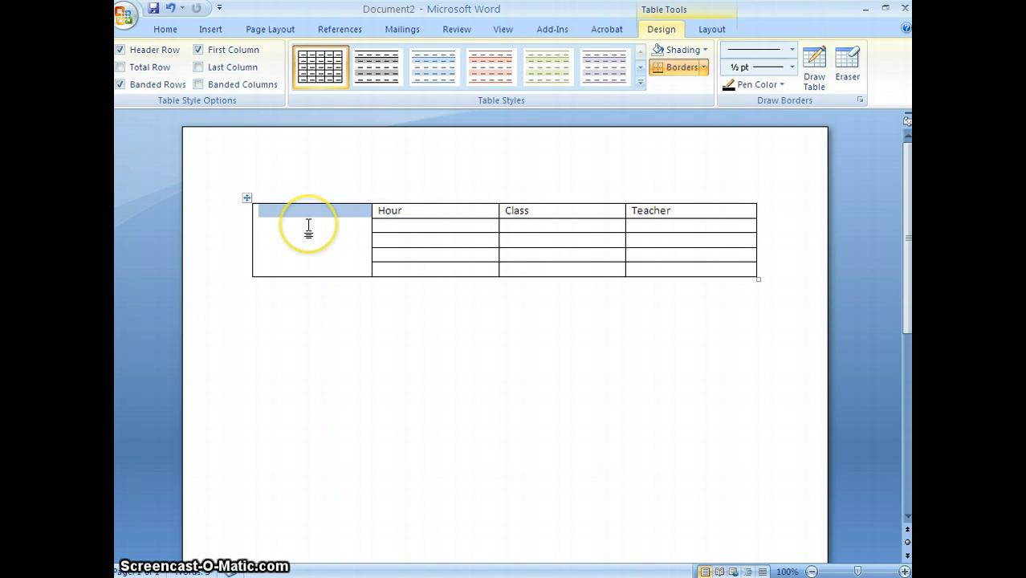
click(308, 223)
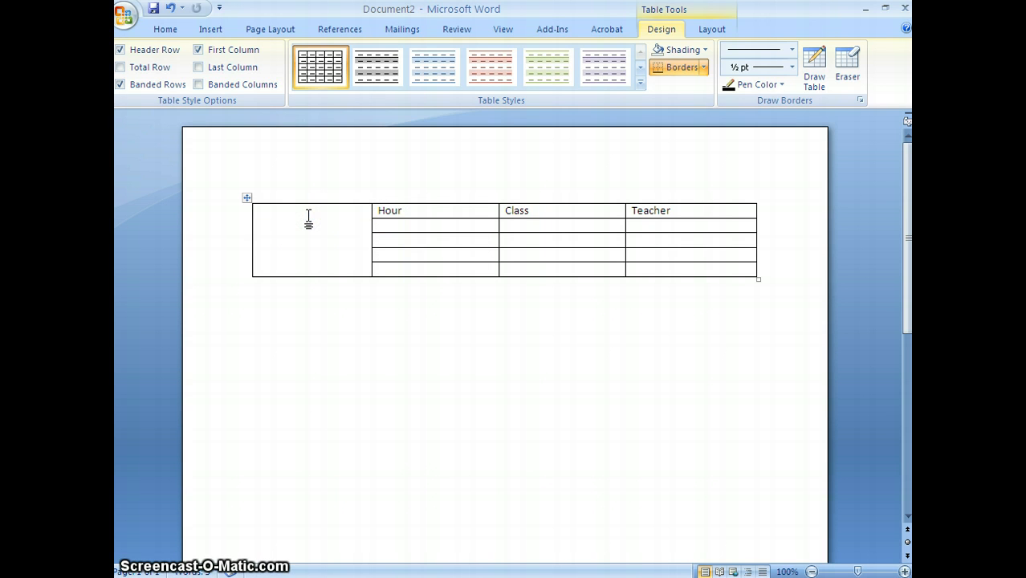
text(Ms.)
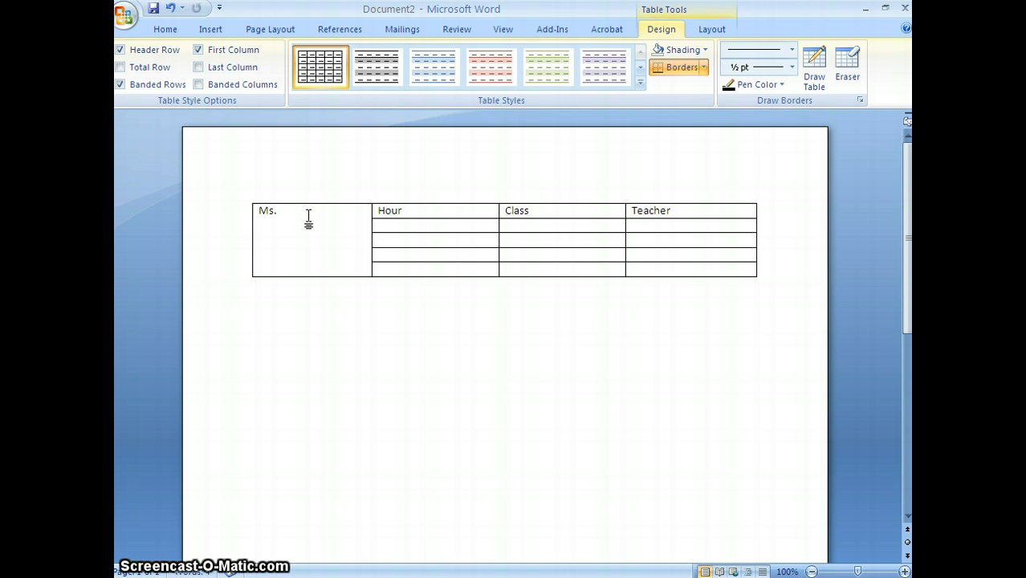
text( Johnson's Cla)
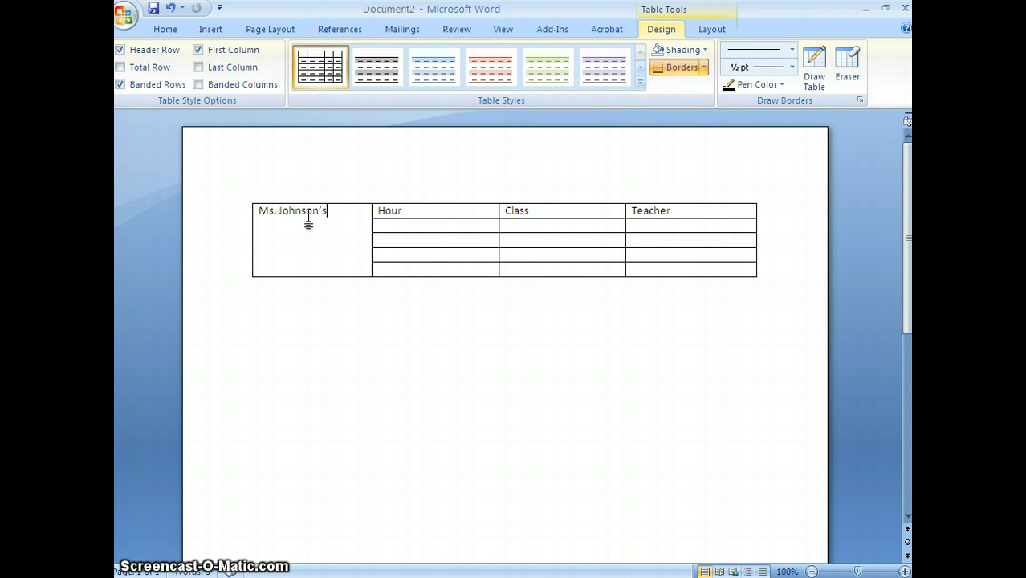
text(ss S)
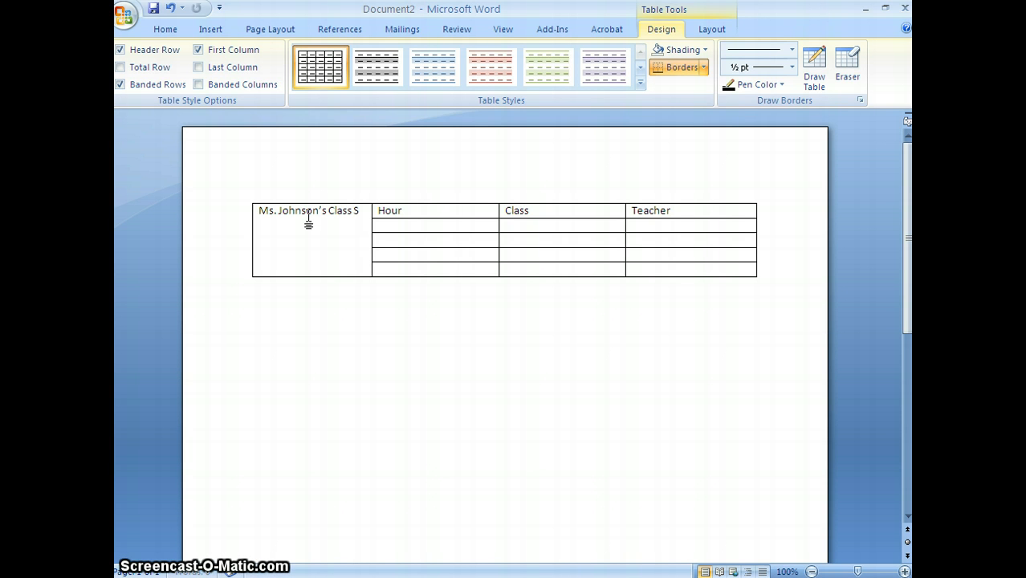
text(chedule)
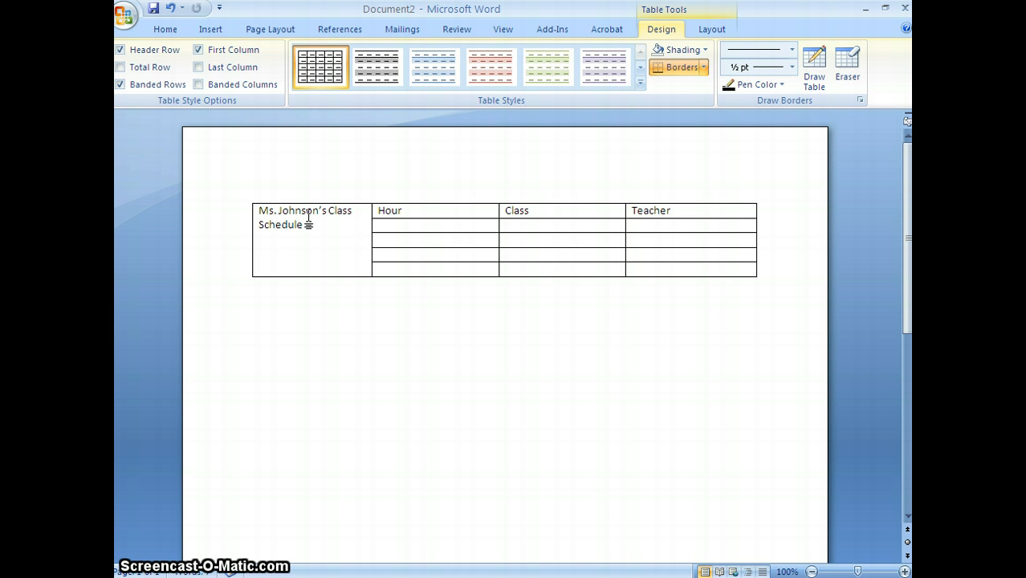
Change the text direction of the merged title cell to vertical, reading from bottom to top
click(289, 220)
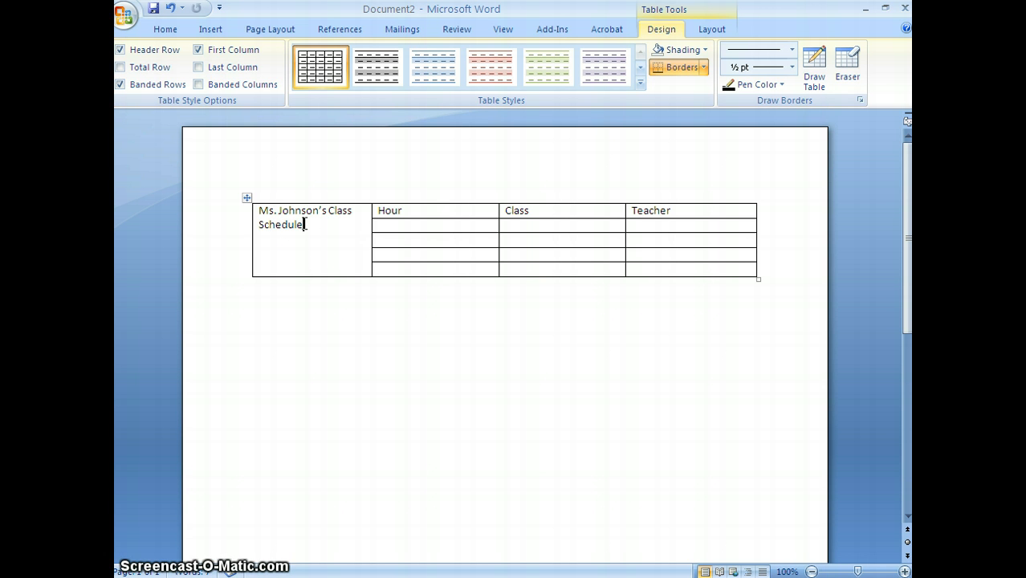
right_click(305, 225)
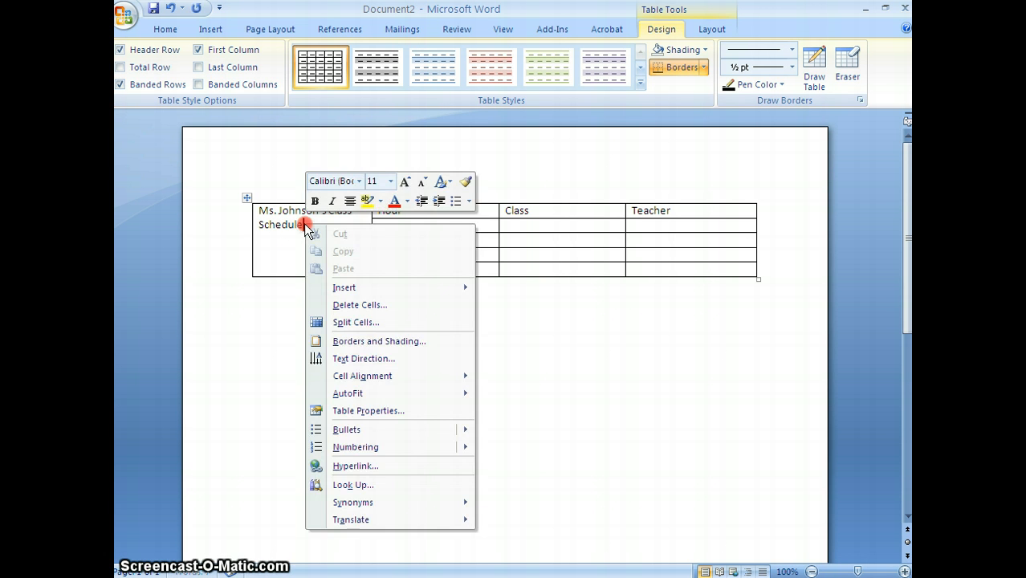
click(362, 360)
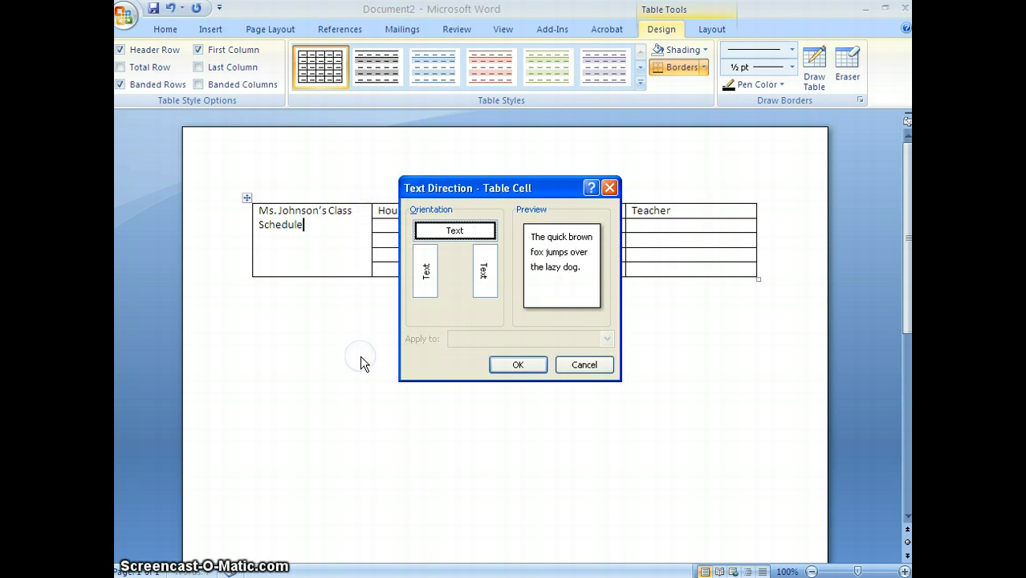
click(428, 272)
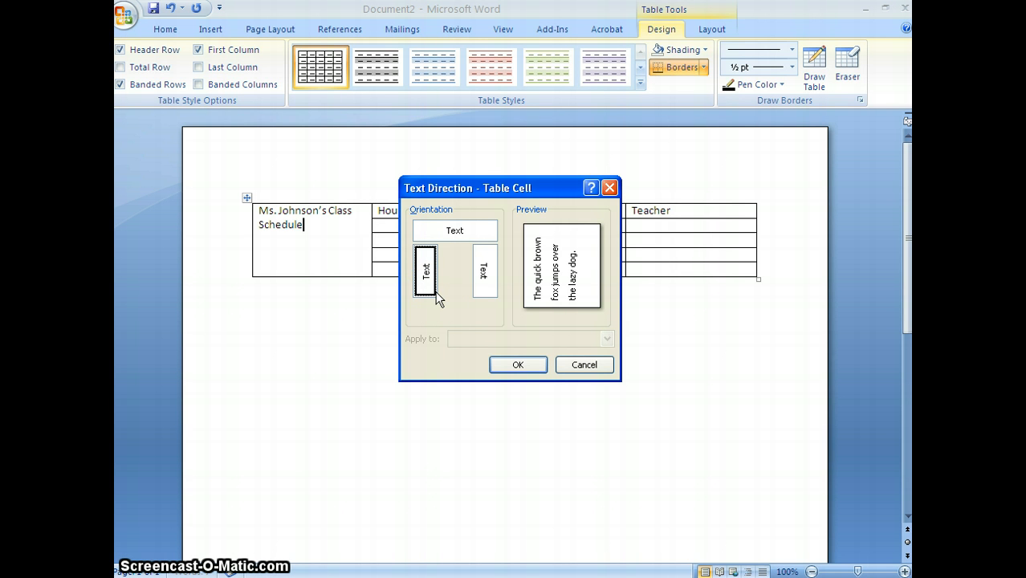
click(514, 363)
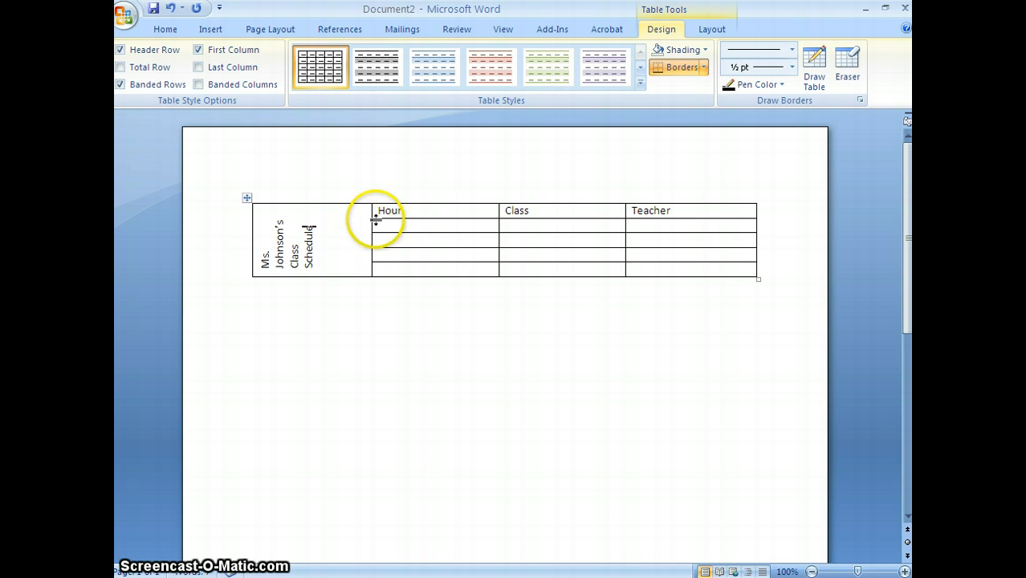
Narrow the title column to fit its rotated text and distribute the Hour, Class and Teacher columns evenly
click(362, 240)
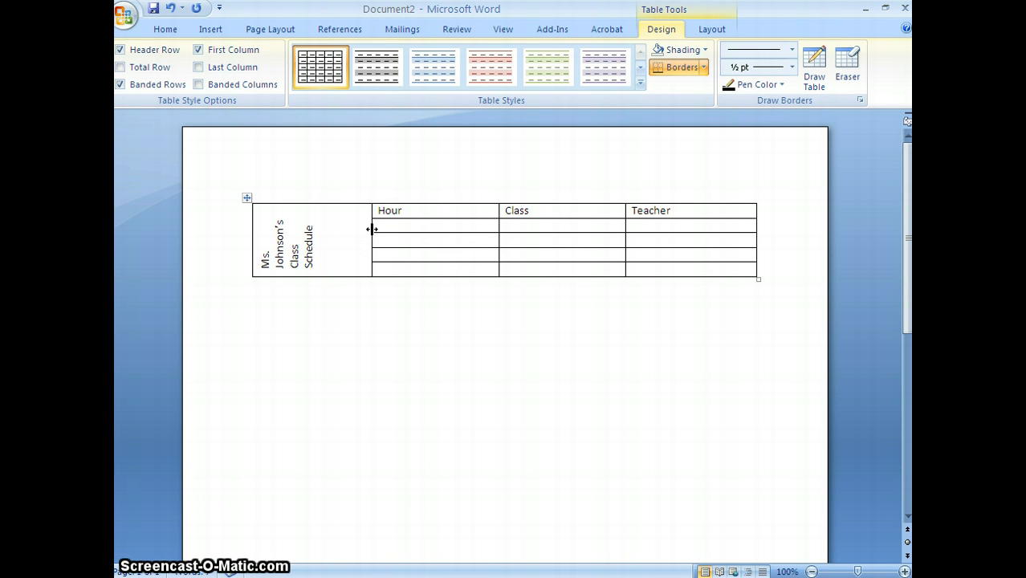
drag(371, 229, 320, 235)
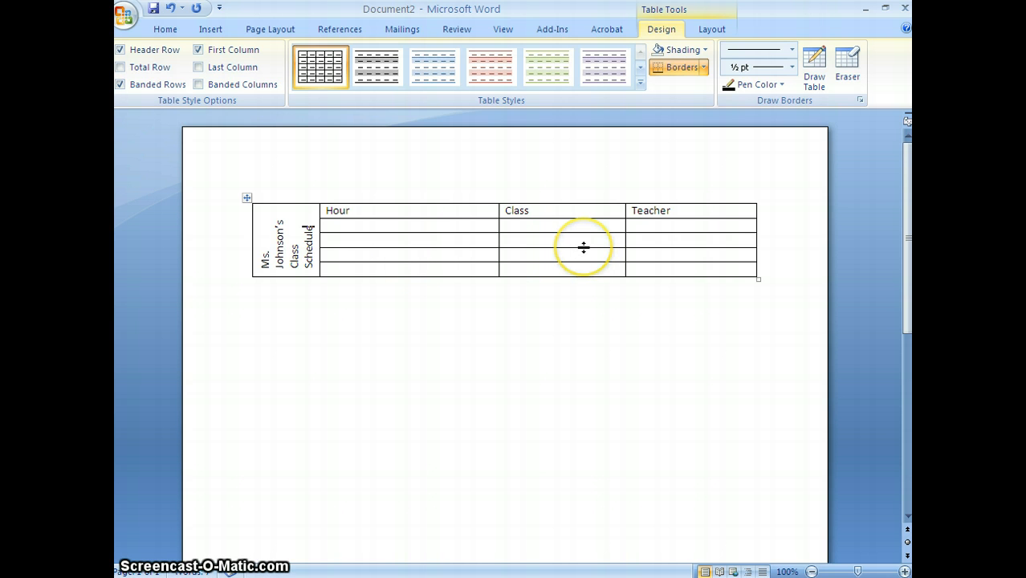
drag(331, 210, 695, 270)
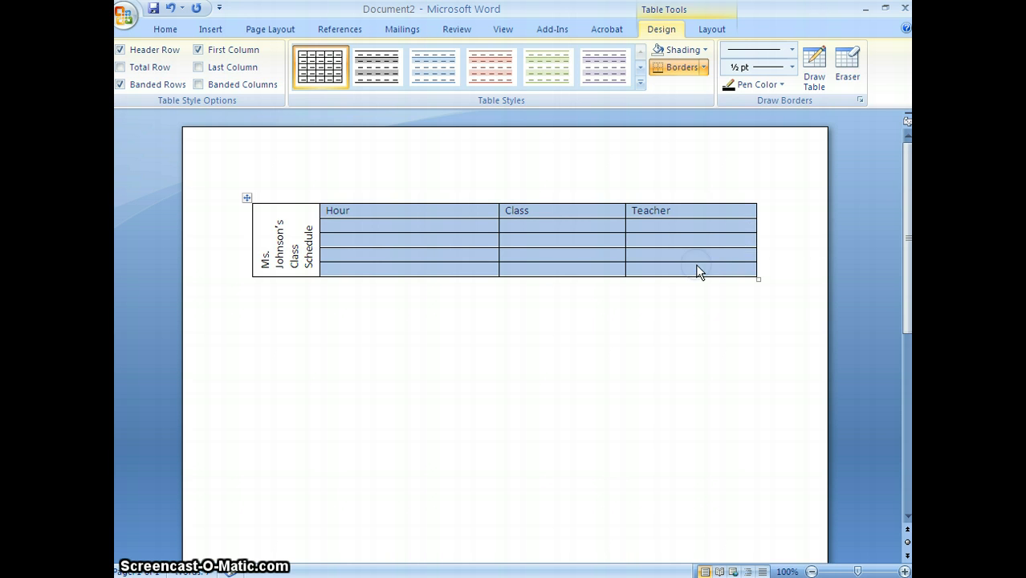
right_click(470, 238)
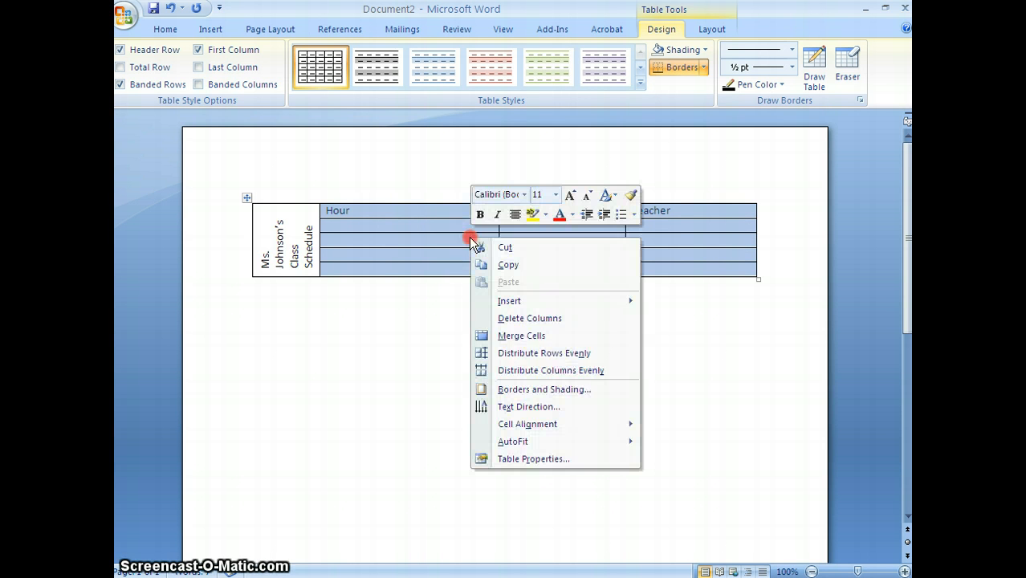
click(525, 372)
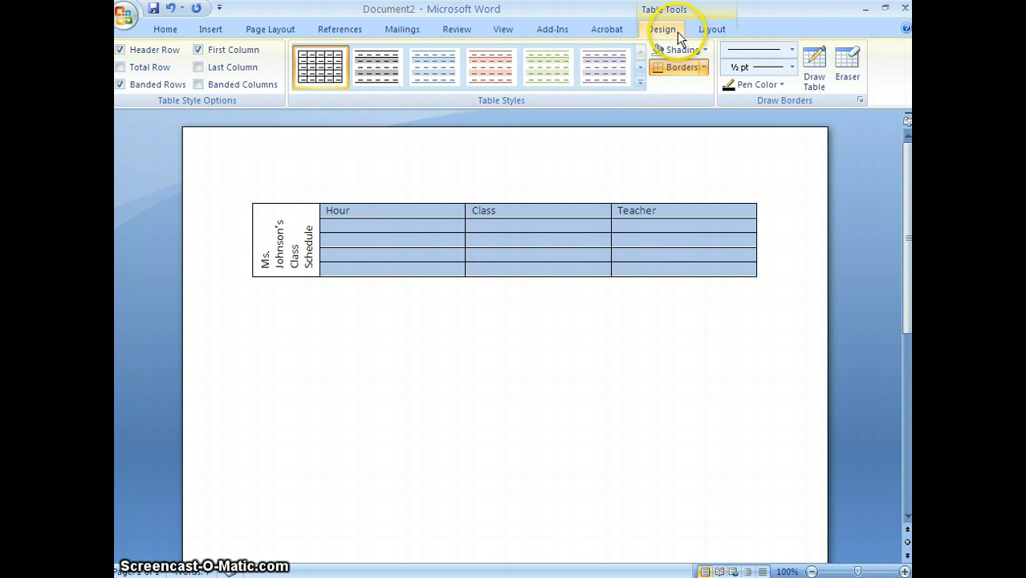
Apply the green Medium Shading 2 - Accent 3 style to the table
click(641, 85)
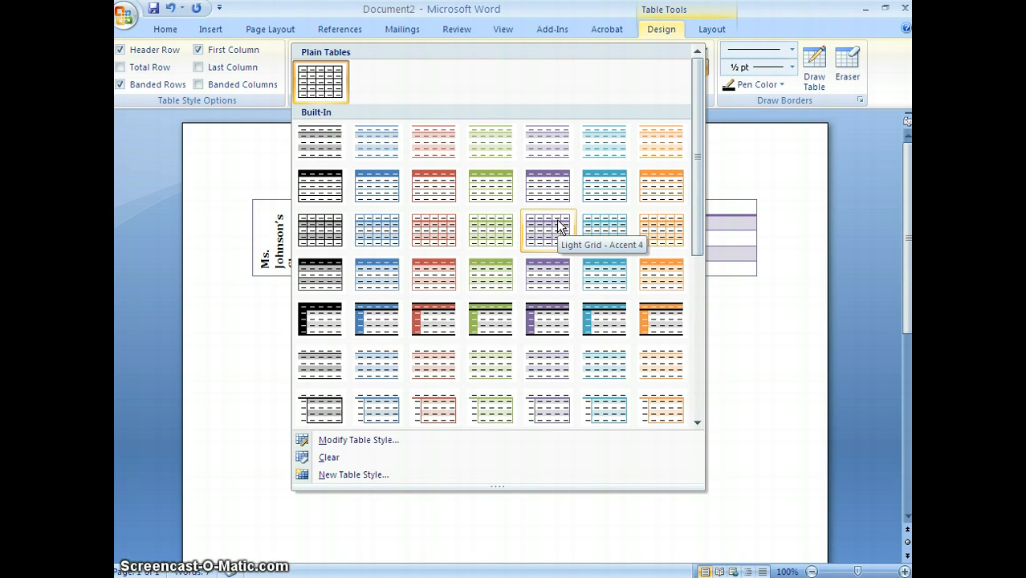
click(482, 320)
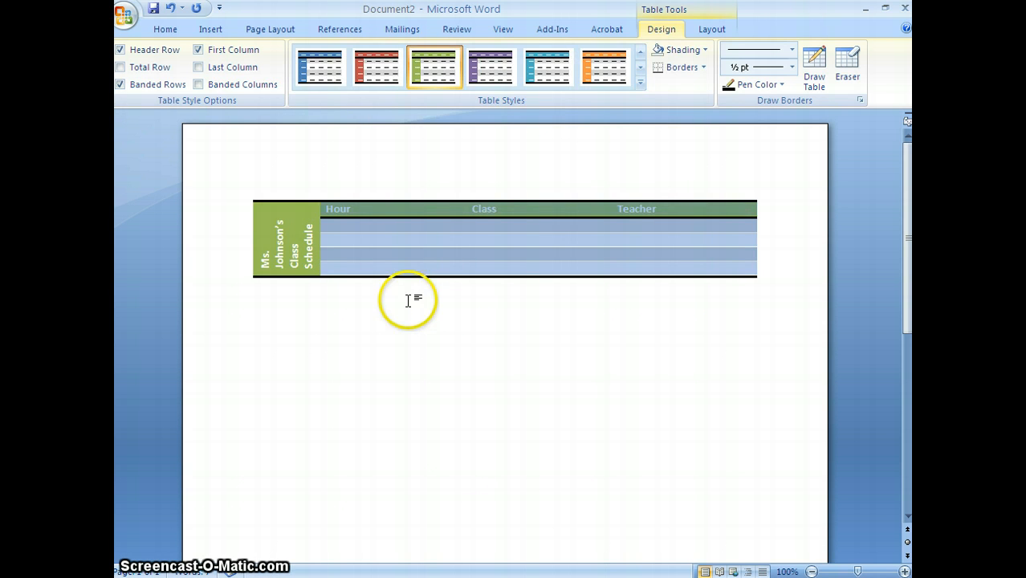
Fill the first row below the headings with hour 1, class Prep and teacher Me
click(349, 224)
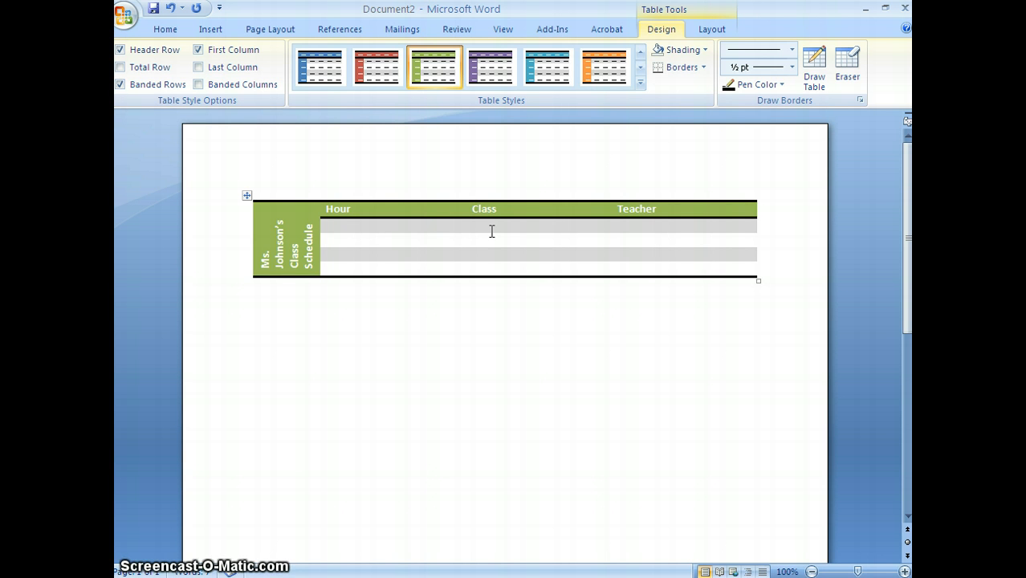
text(1)
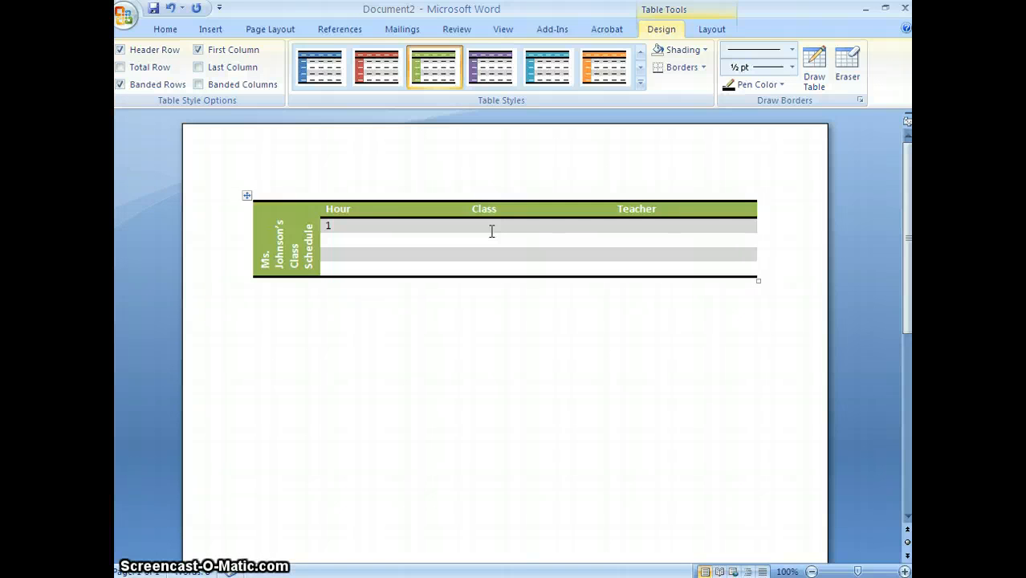
click(492, 231)
text(Prep)
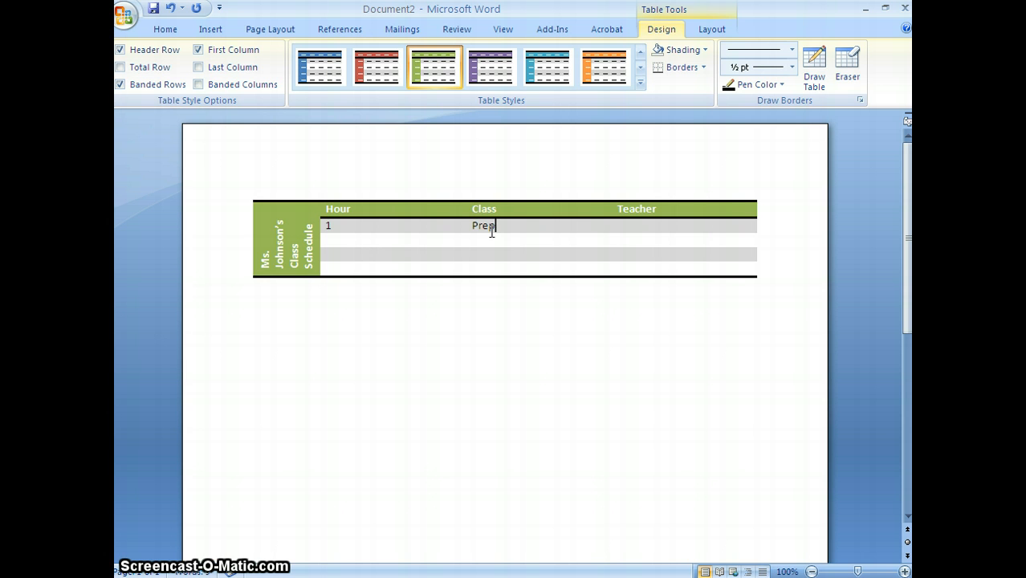
key(Tab)
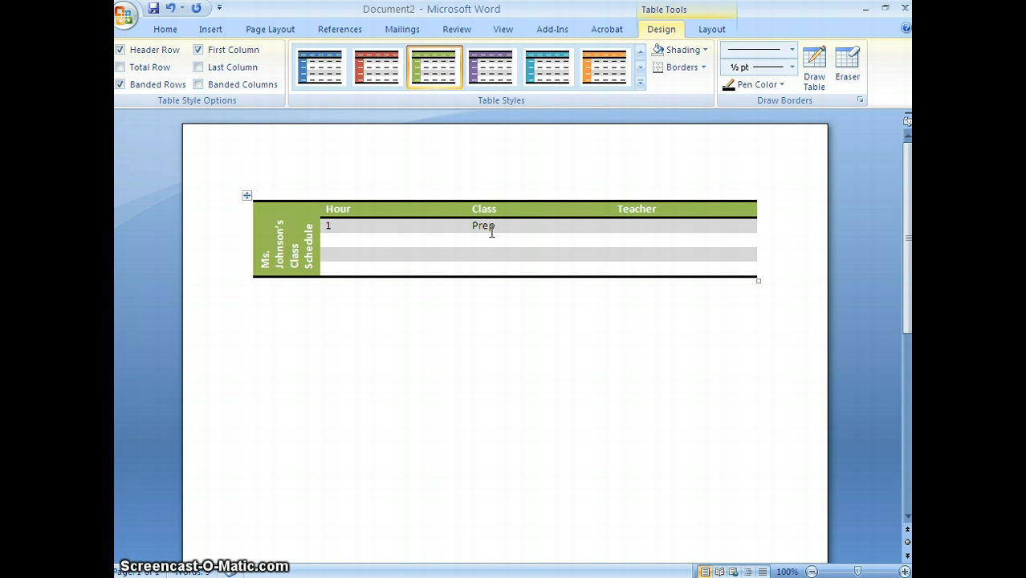
text(Me)
key(Tab)
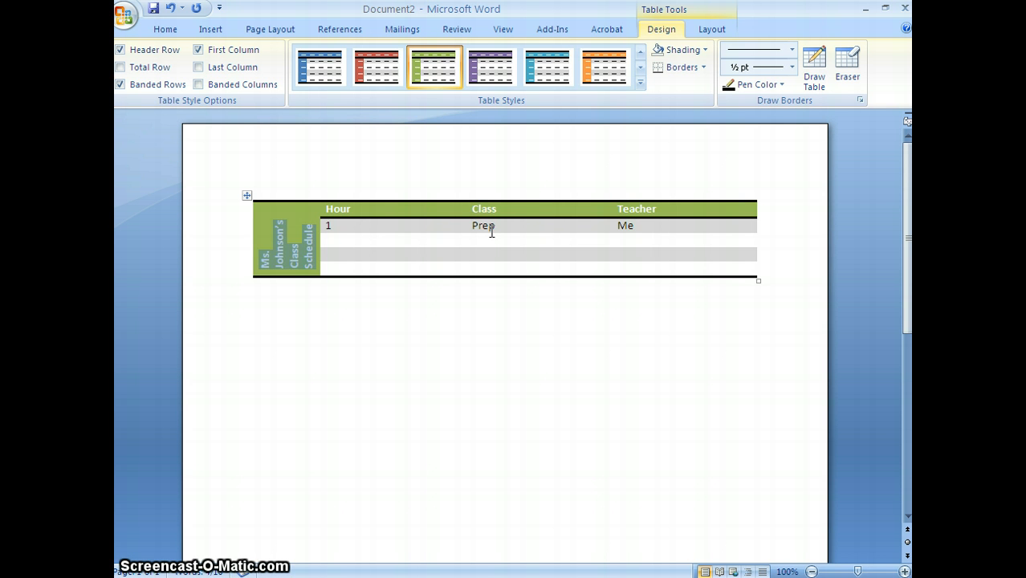
Fill the second schedule row with hour 2, class Accounting and teacher Me
click(355, 241)
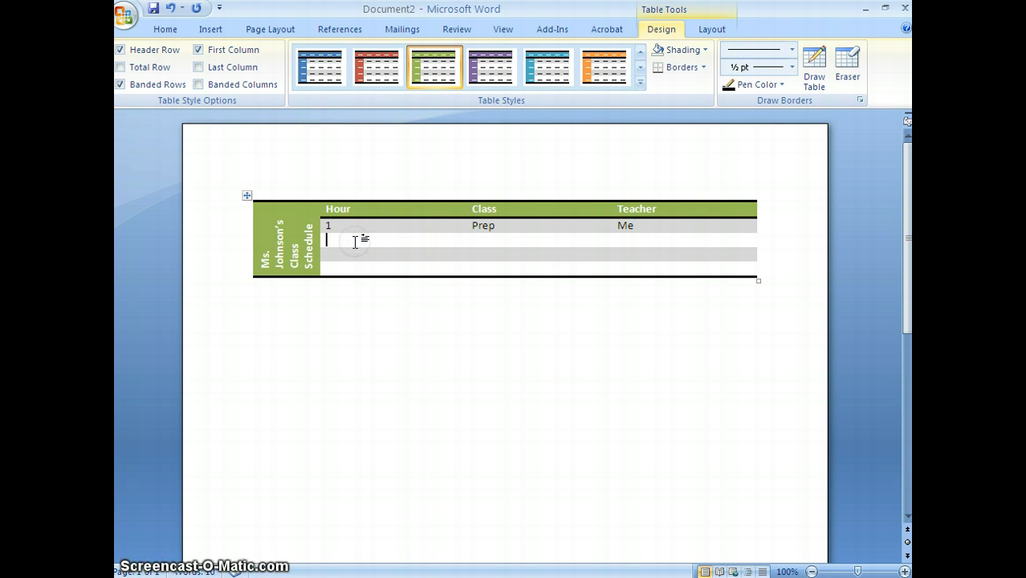
click(193, 498)
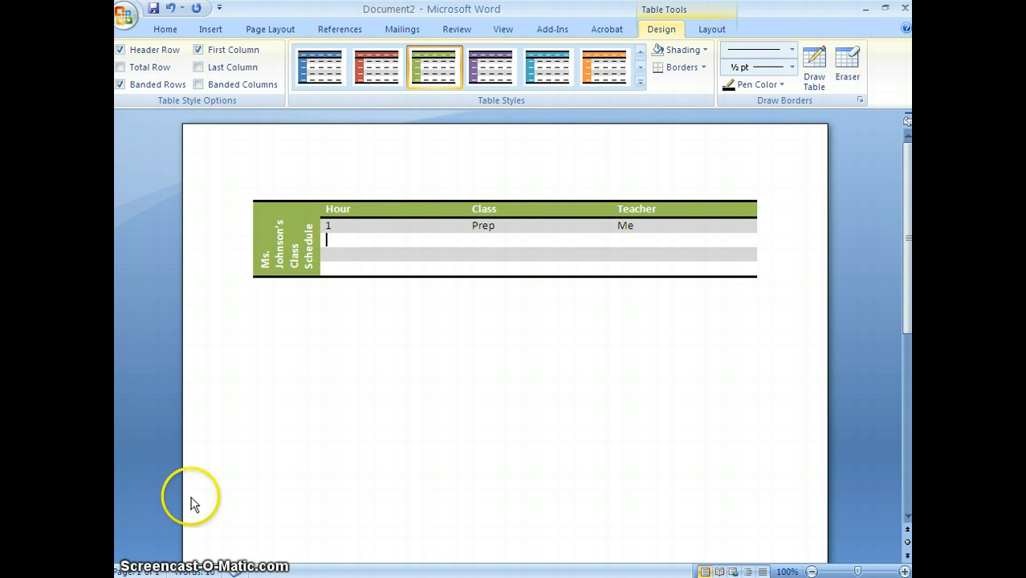
click(263, 497)
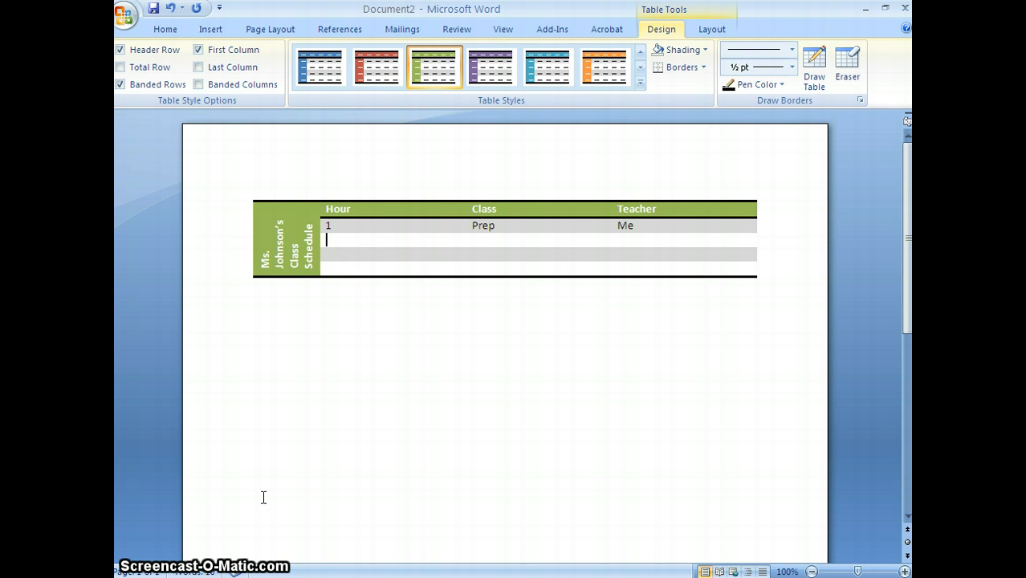
text(2)
key(Tab)
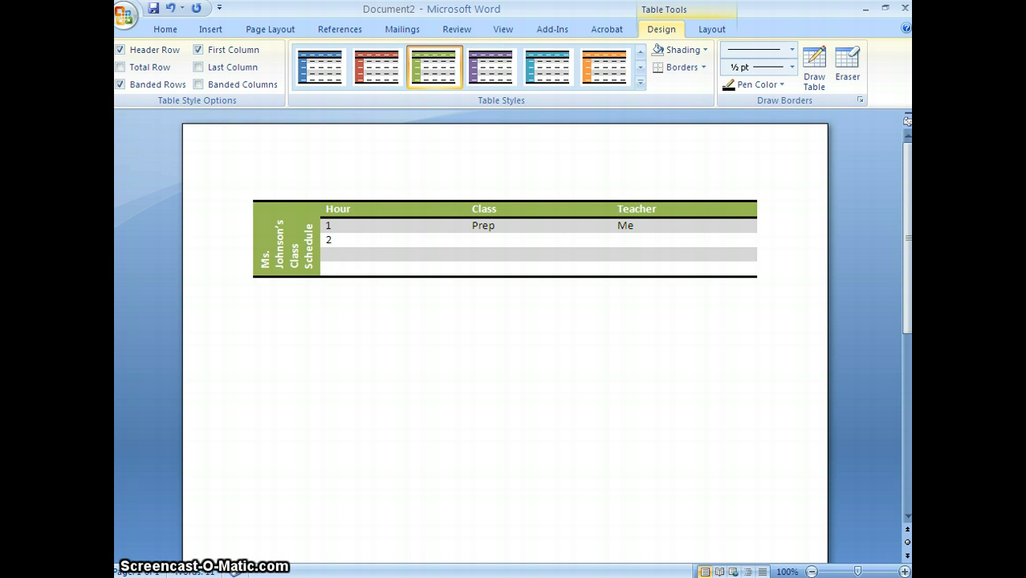
text(Accounting)
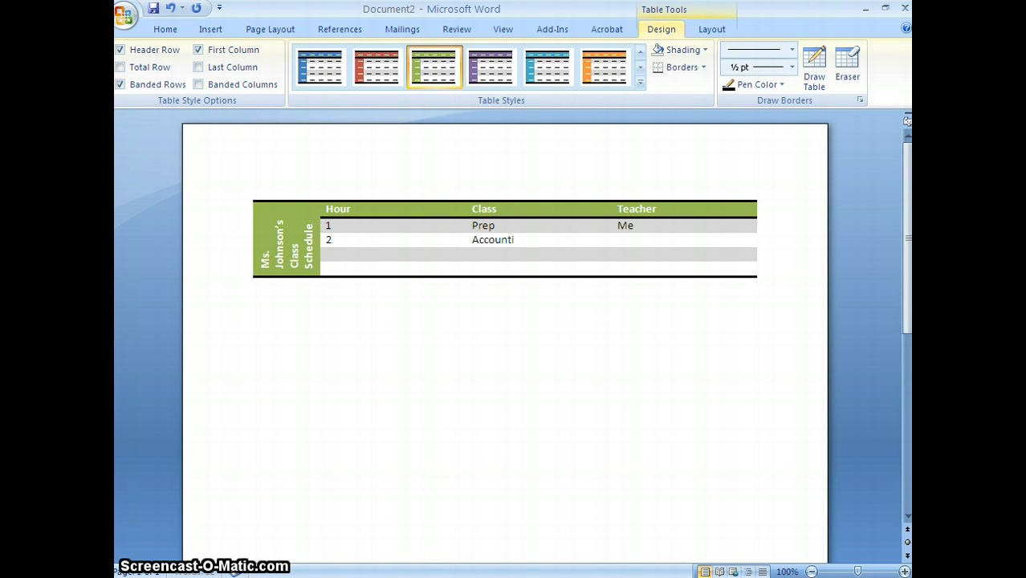
key(Tab)
text(Me)
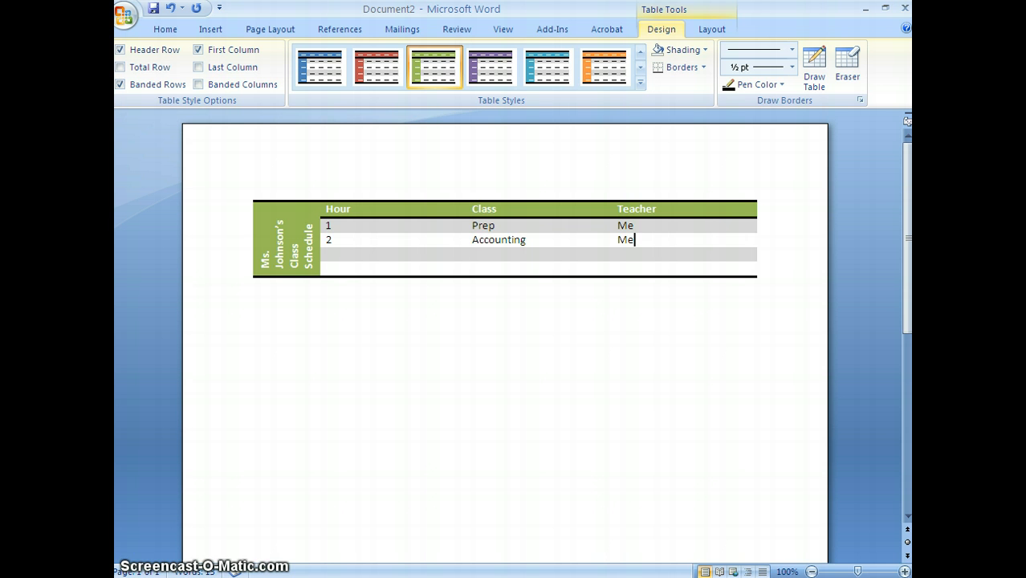
Replace the class name in the hour 2 row with College Accounting
key(shift+Tab)
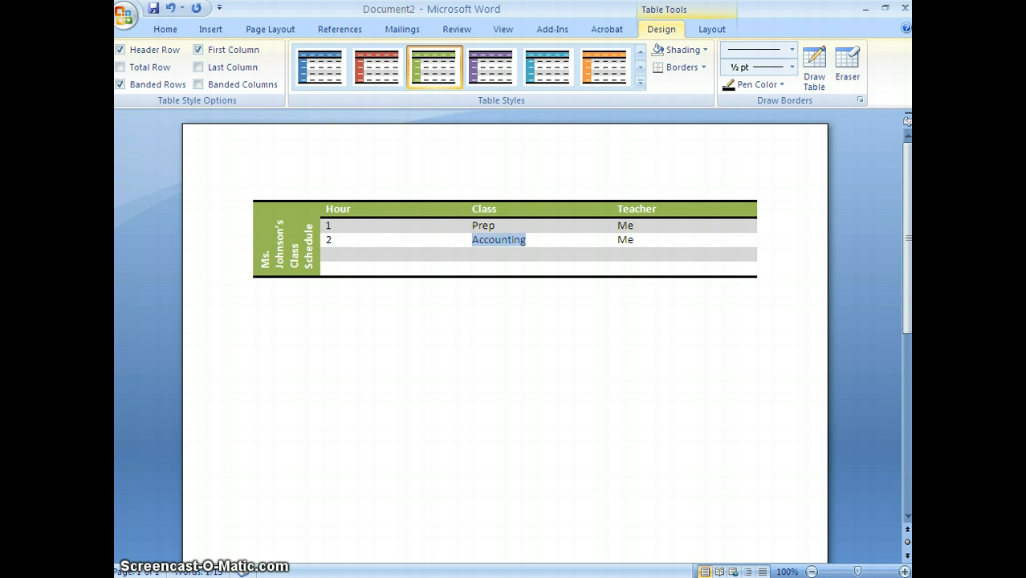
text(Col)
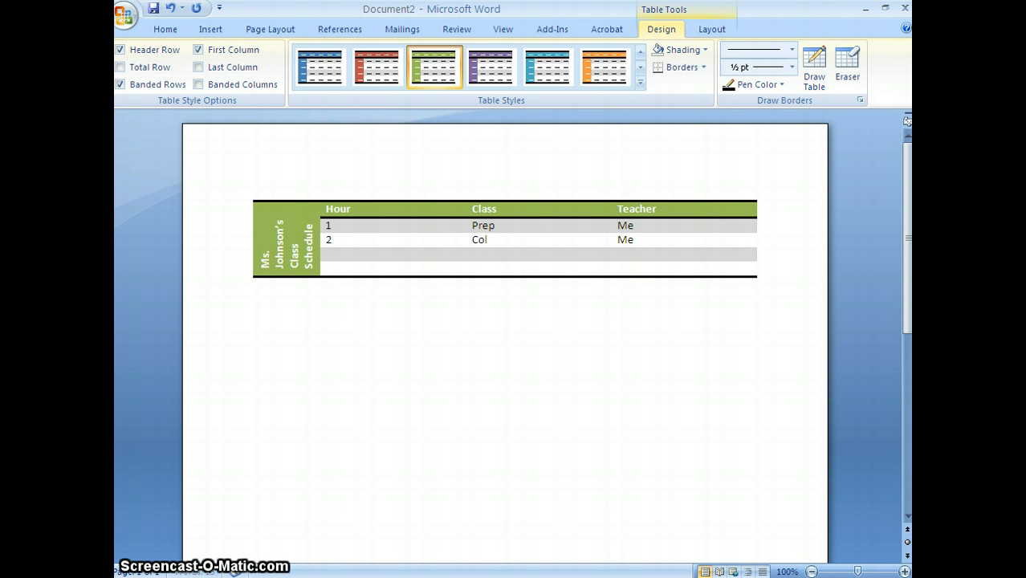
text(lege Accounting)
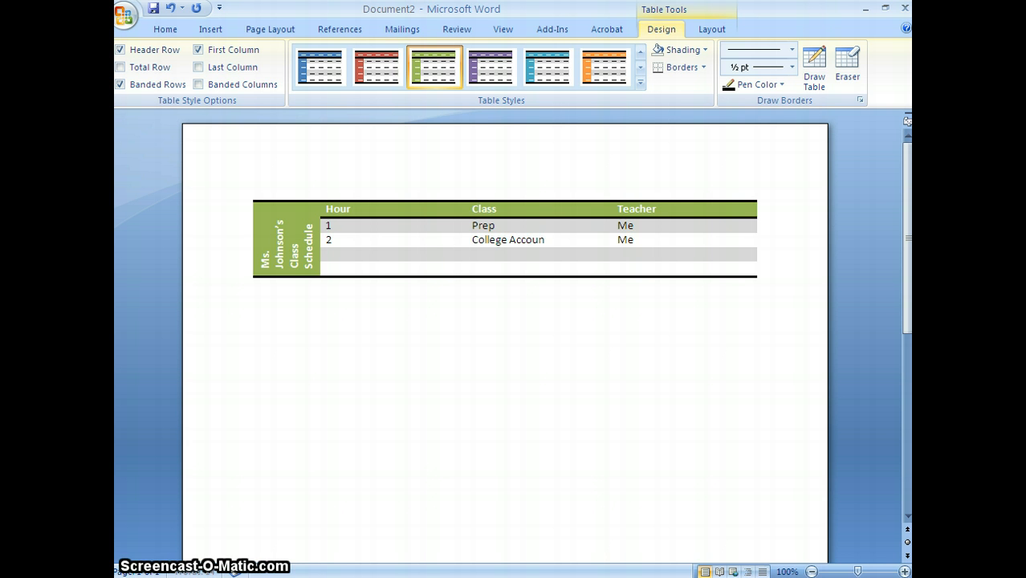